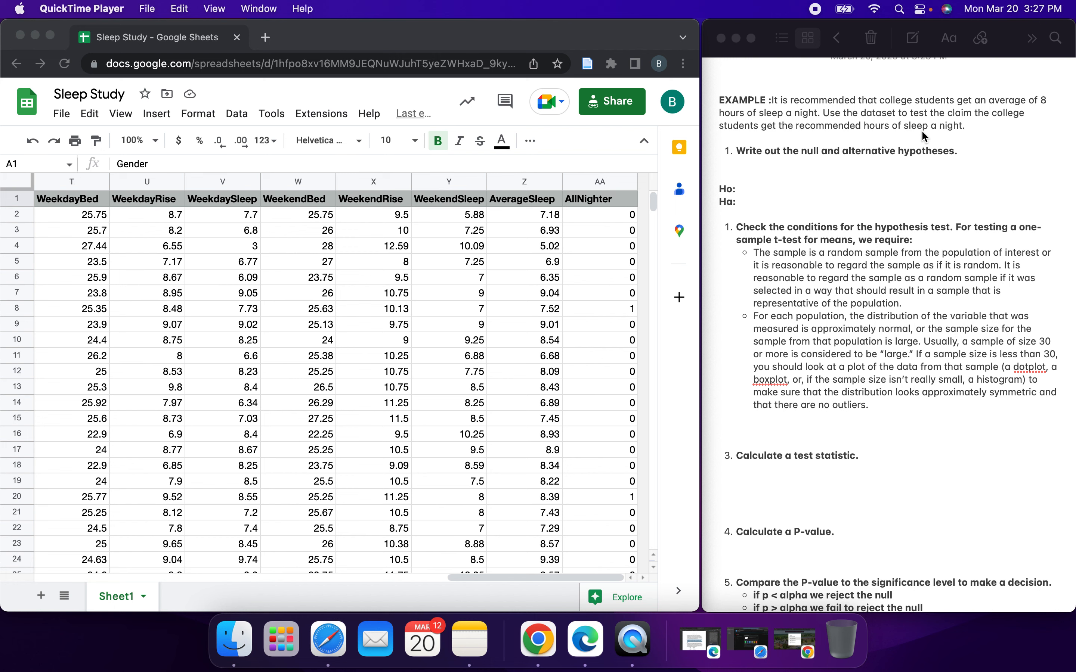
- Write the hypotheses in the note, entering u=8 after Ho and u≠8 after Ha
click(761, 191)
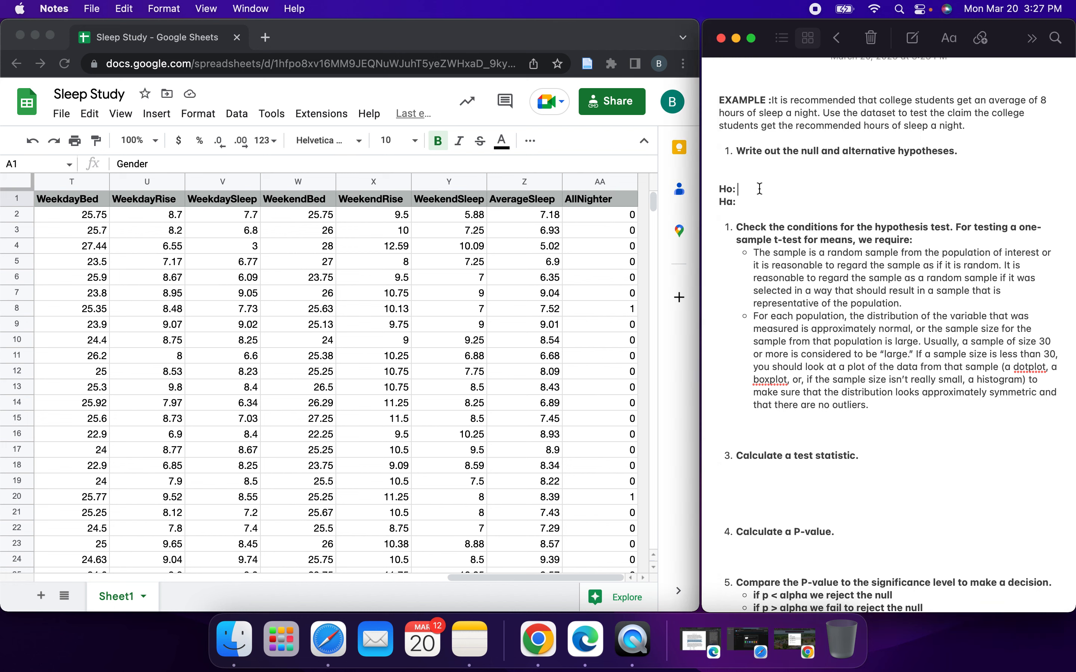
text(H)
key(BackSpace)
text(u)
text(=)
text(8)
text(u)
text(≠)
text(8)
- Copy all values in the AverageSleep column of the Sleep Study sheet, cells Z2:Z254, without the header
click(653, 206)
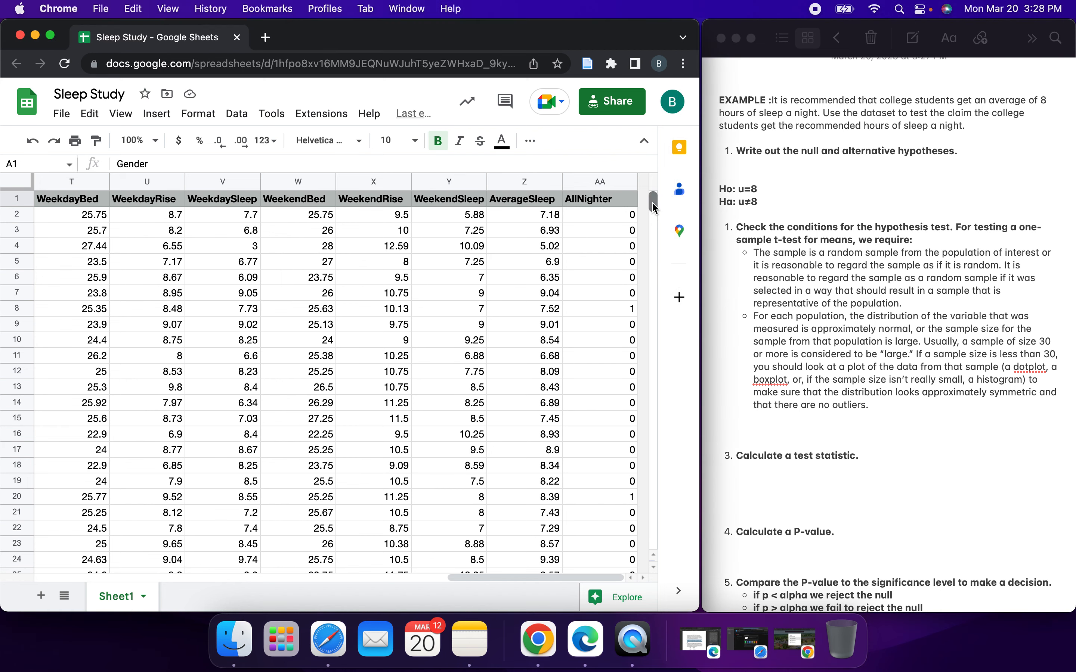
mouse_move(652, 201)
mouse_down()
mouse_move(656, 238)
mouse_move(654, 200)
mouse_up()
click(517, 215)
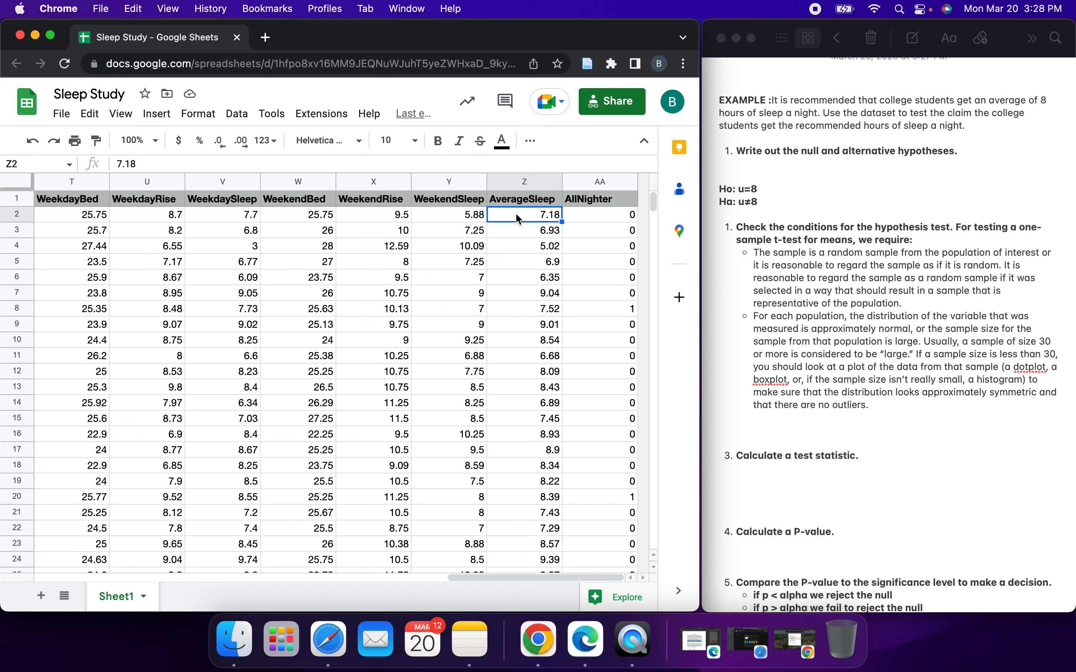
key(super+shift+Down)
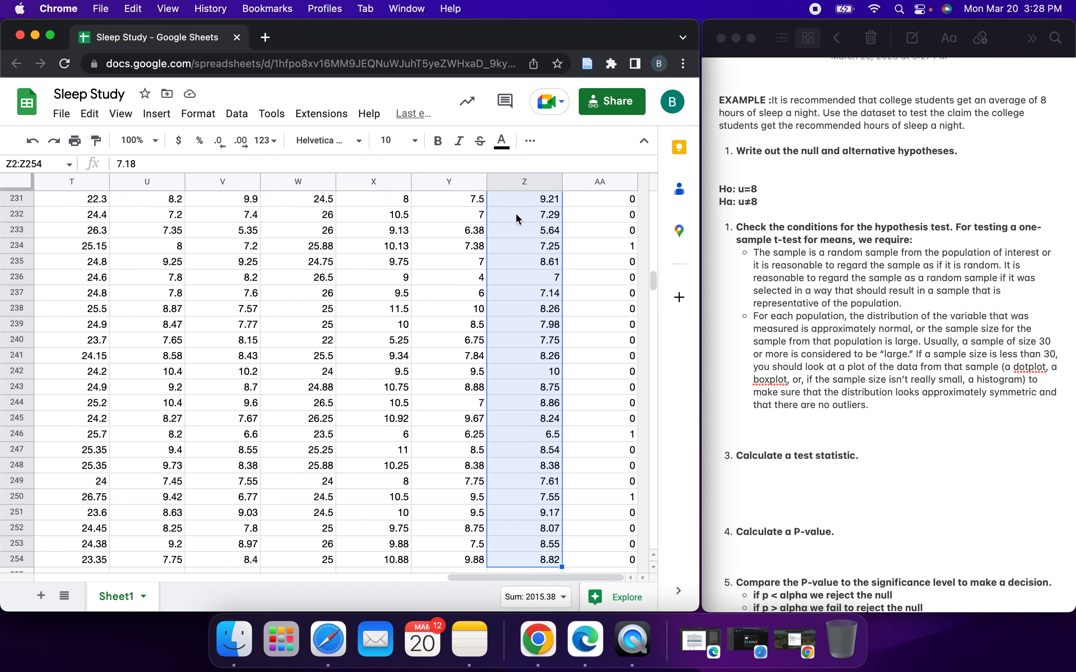
scroll(531, 349, down, 2)
scroll(533, 353, up, 5)
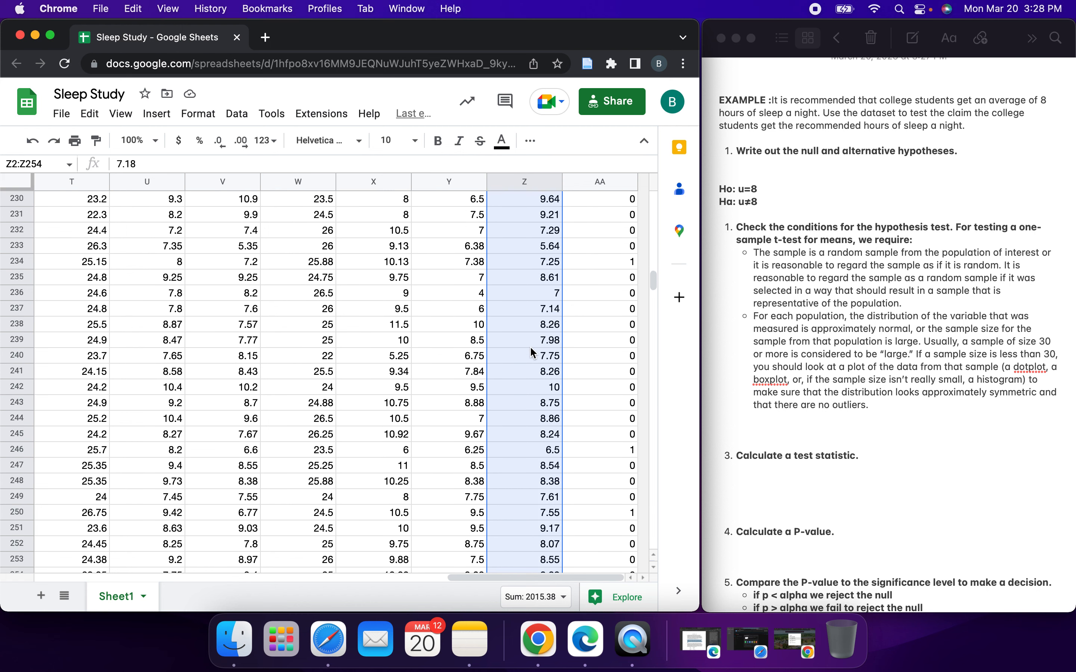
right_click(533, 349)
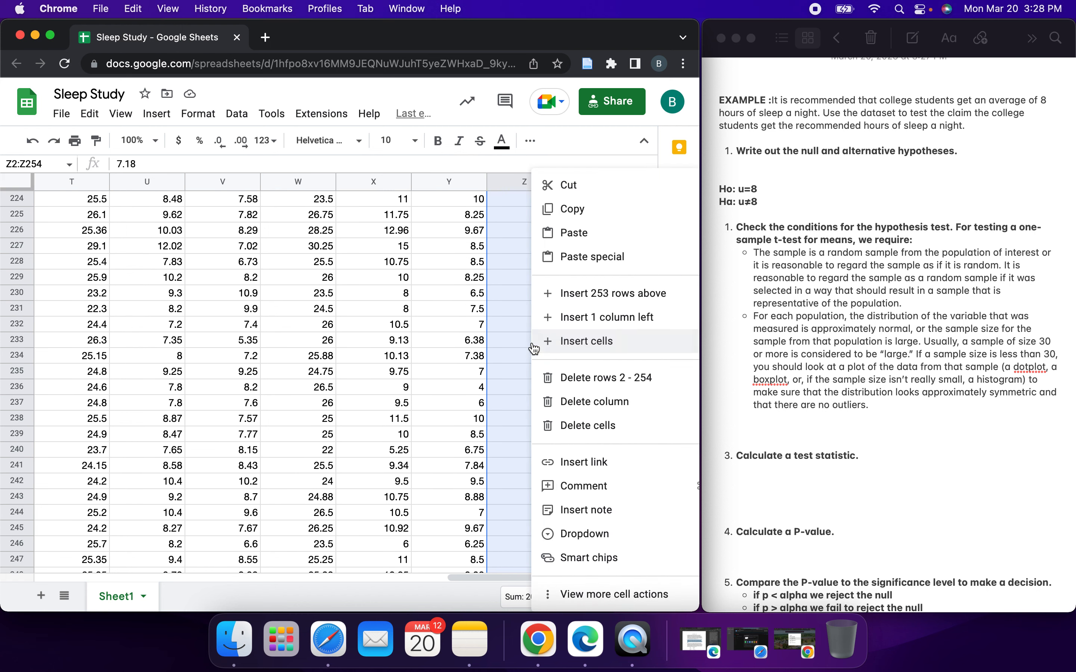
click(596, 209)
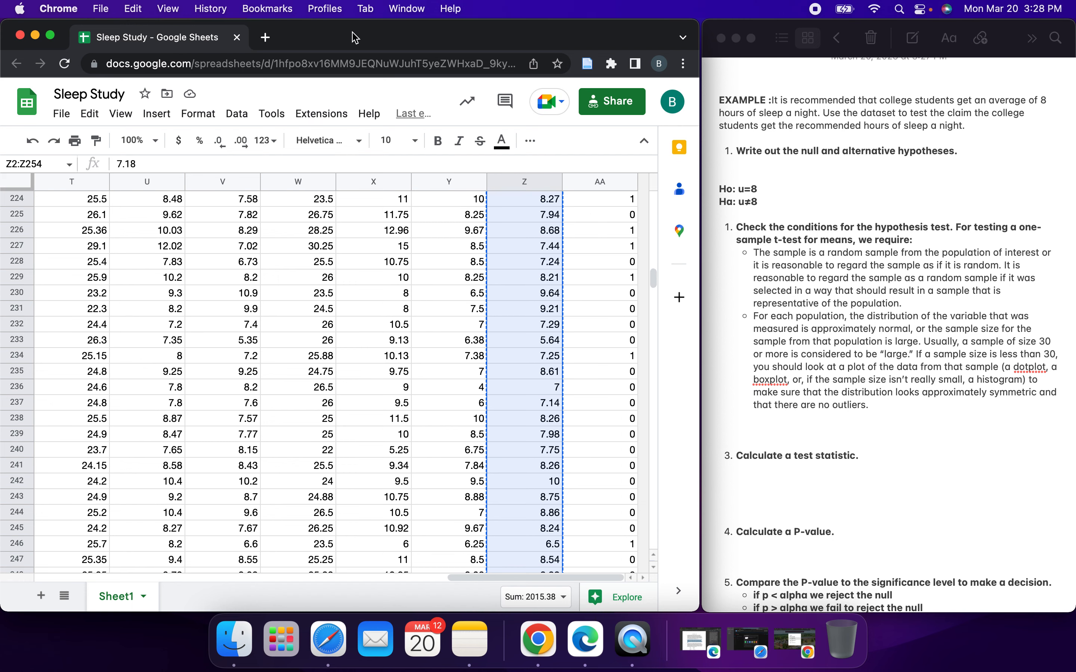
- Switch from the spreadsheet to the Inference Mean window, enlarge it to fill the space beside the note, and reload the disconnected page
click(35, 35)
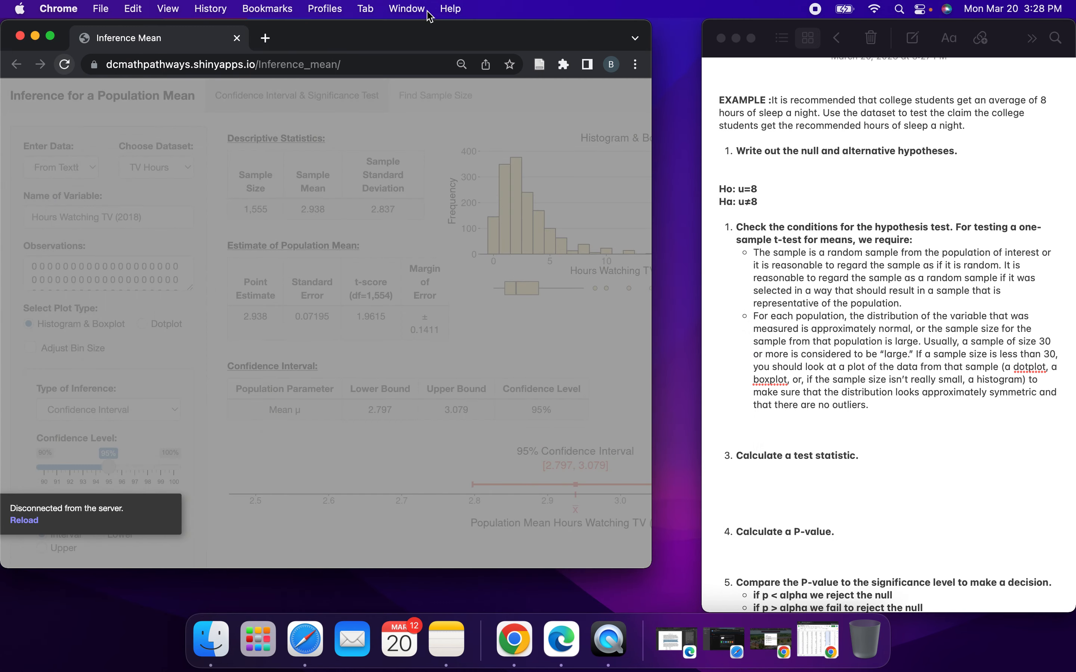
drag(653, 283, 696, 284)
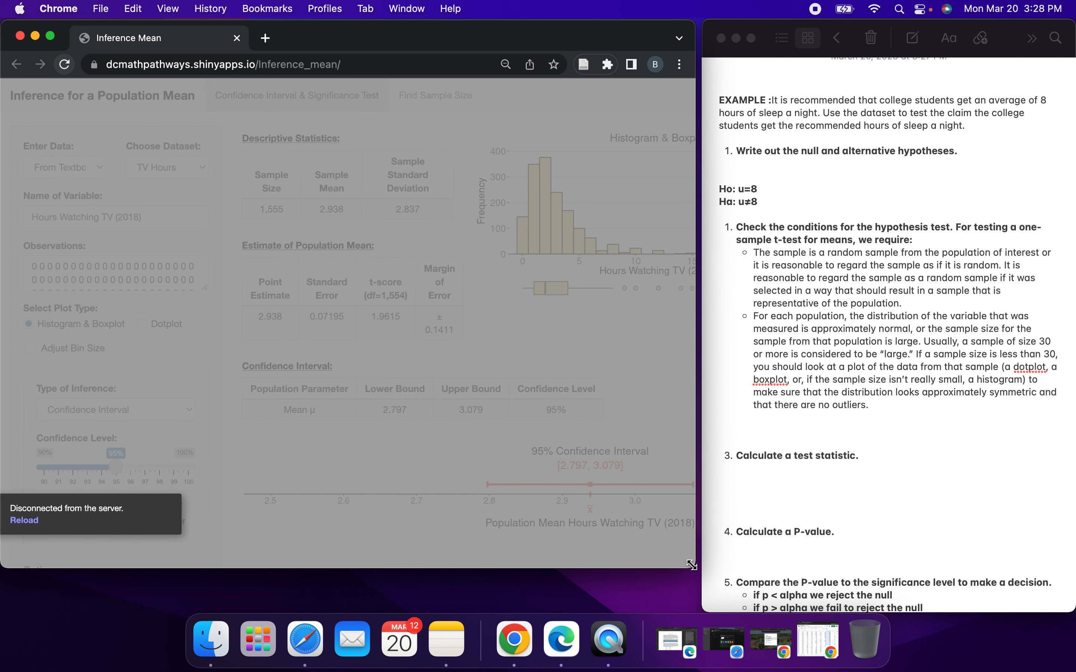
drag(690, 558, 694, 610)
click(65, 65)
click(63, 65)
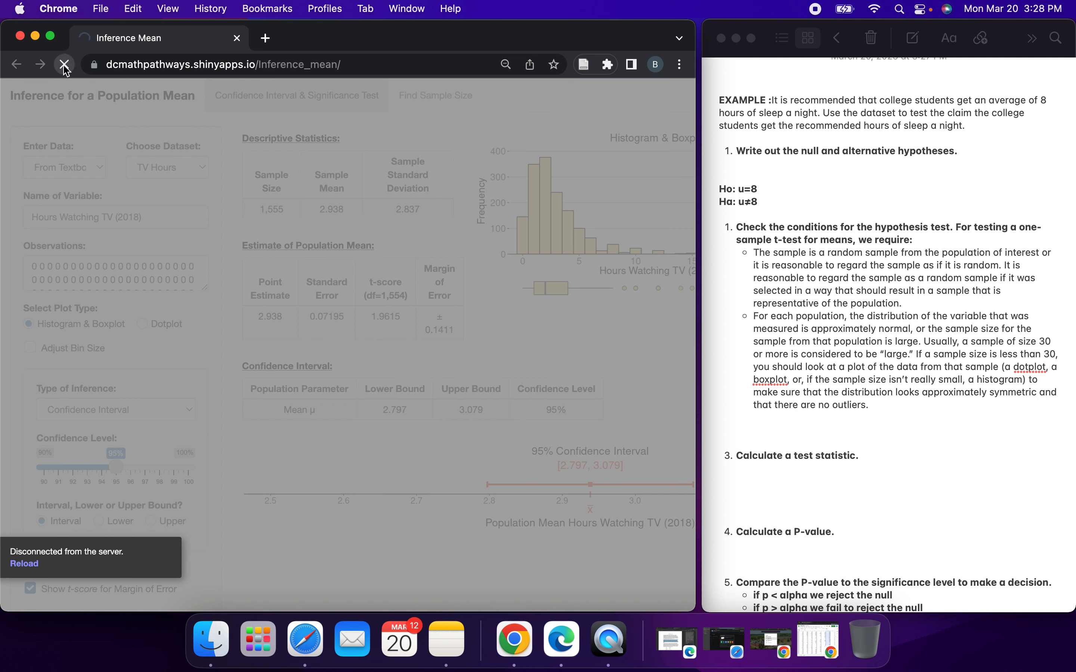
click(64, 66)
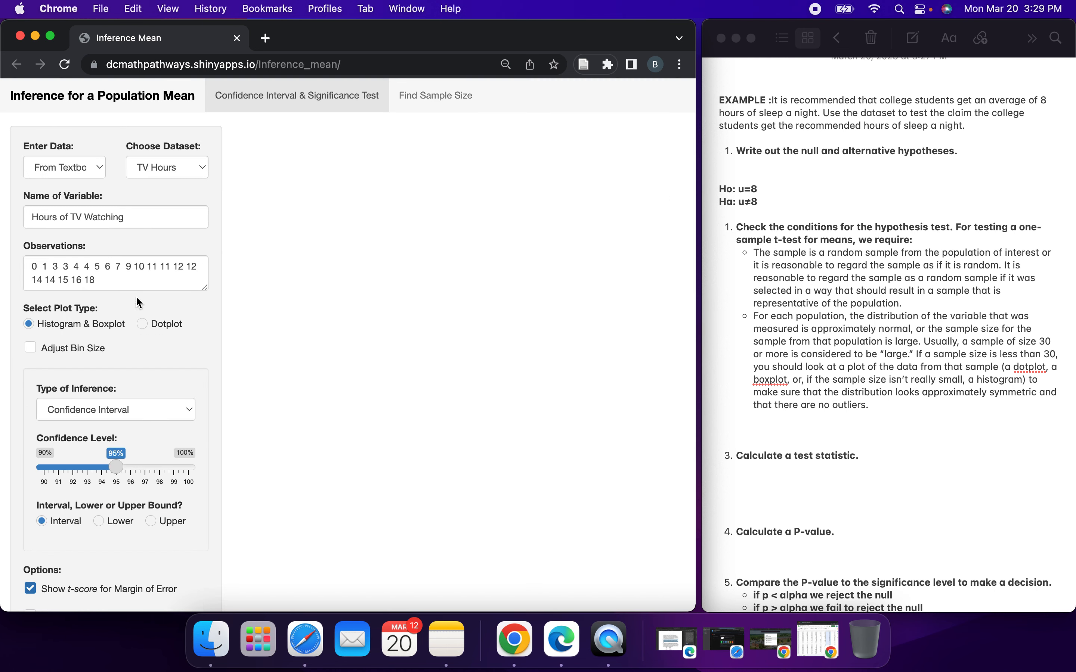
- Set the data entry source to Your Own and name the variable "hours of sleep"
click(100, 169)
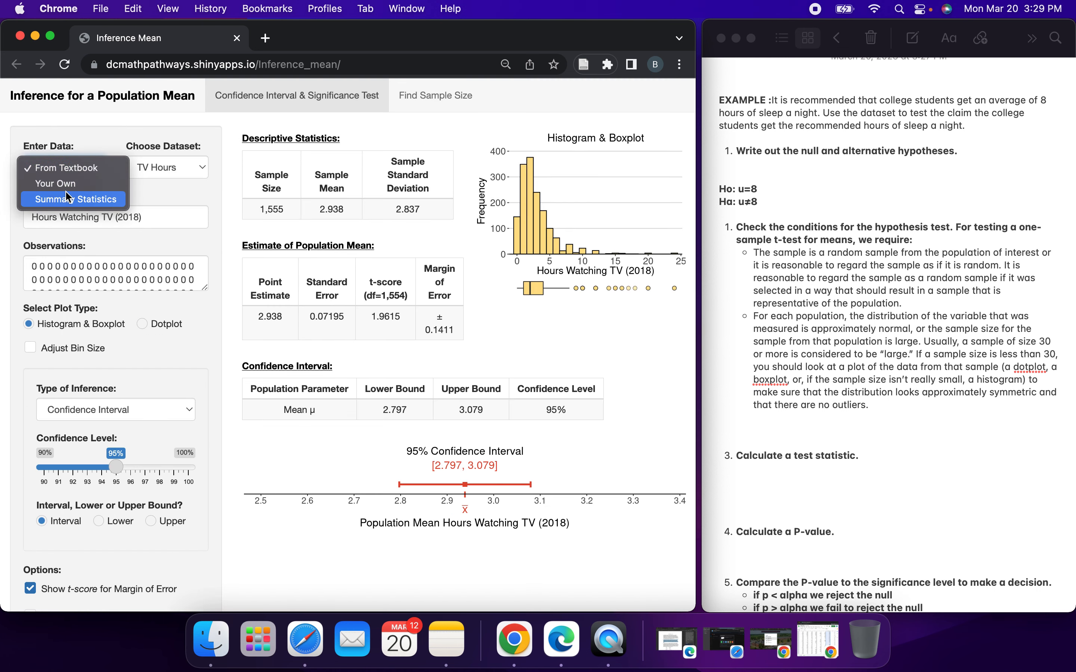
click(89, 186)
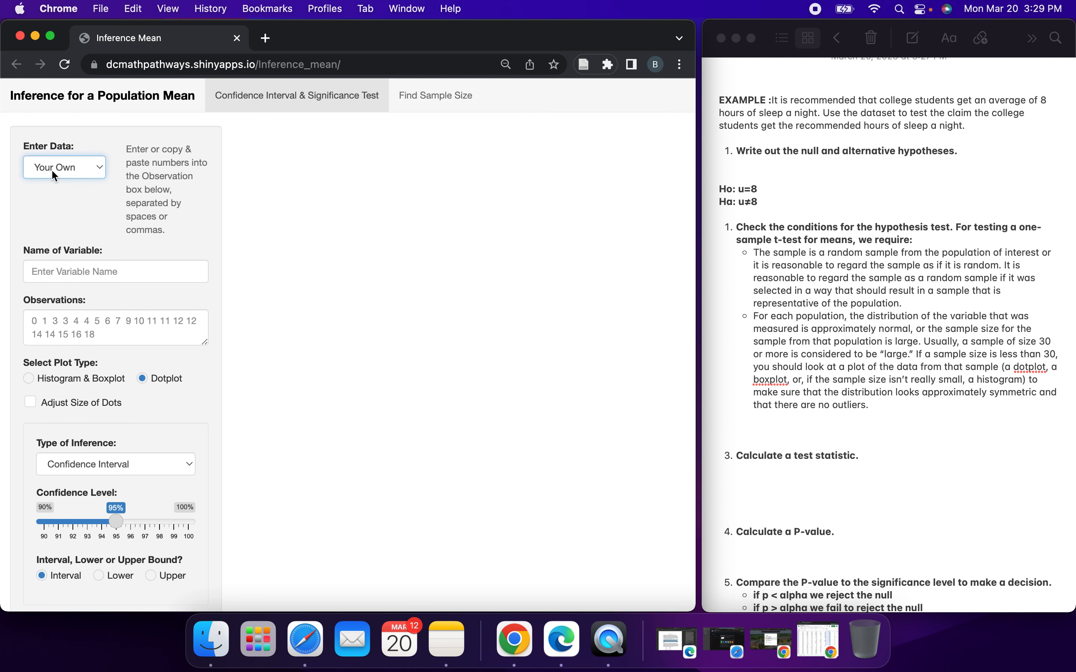
click(59, 266)
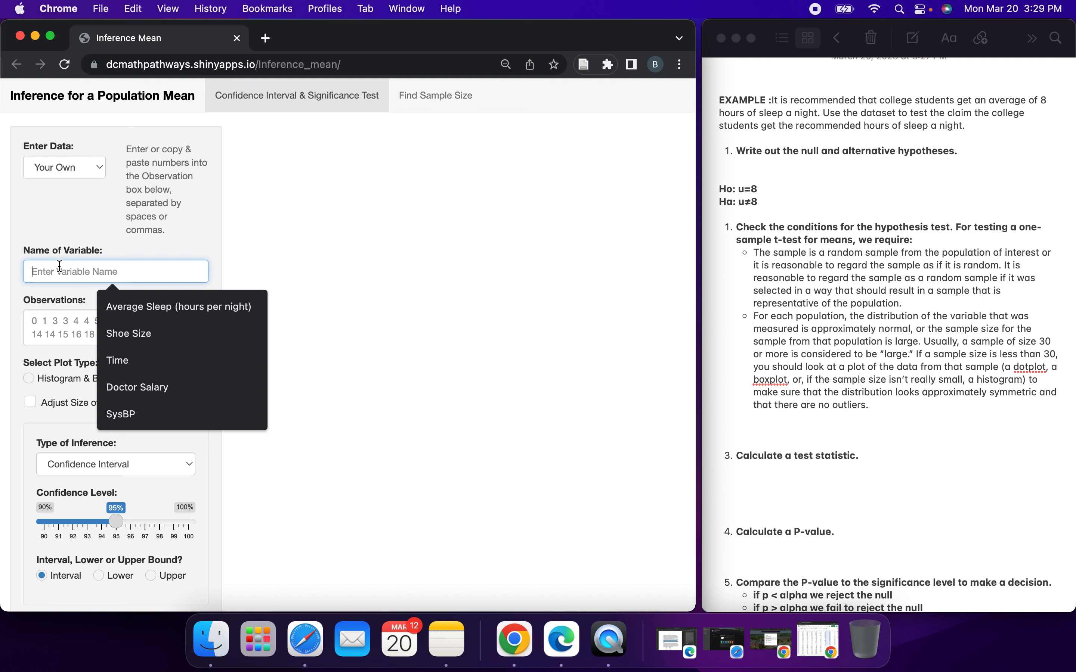
text(hours of sleep)
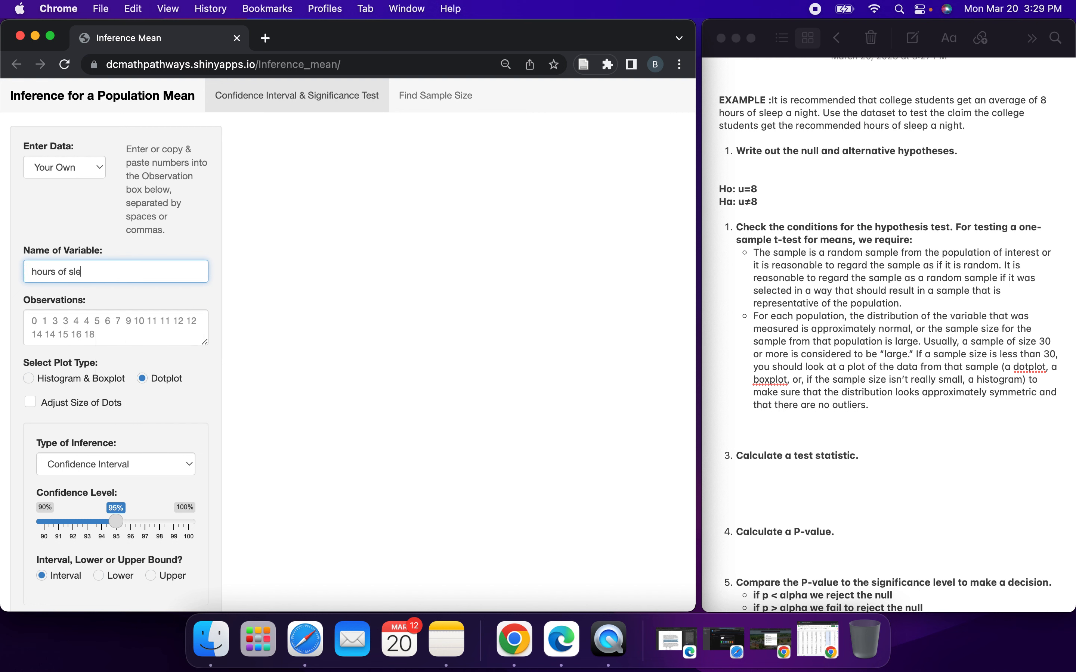
- Paste the copied average sleep values into the Observations box
click(71, 321)
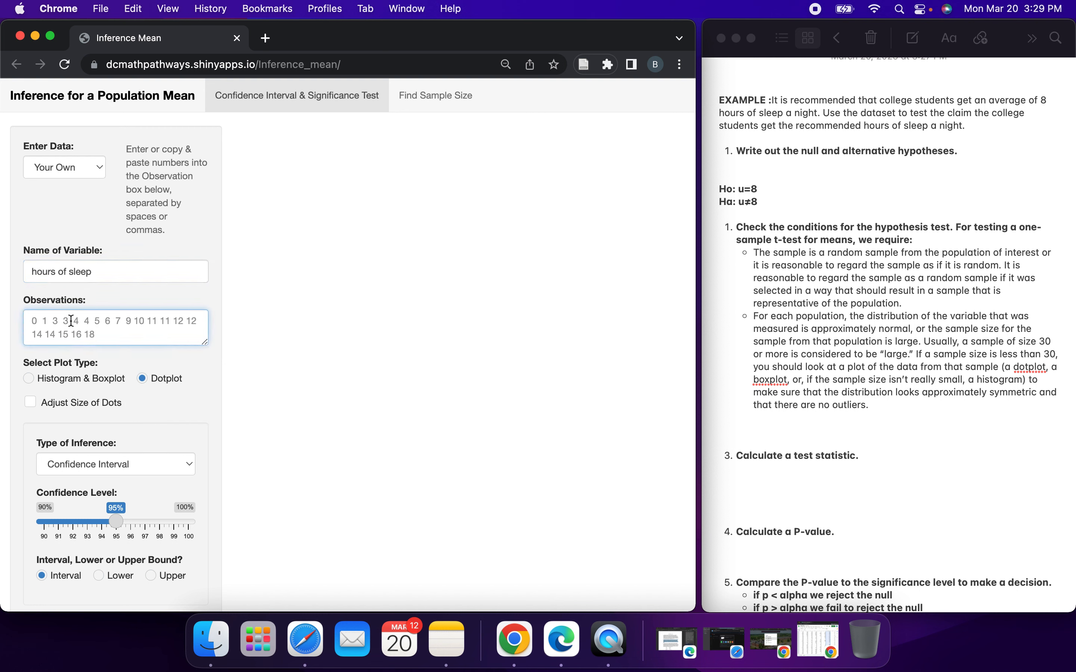
right_click(71, 320)
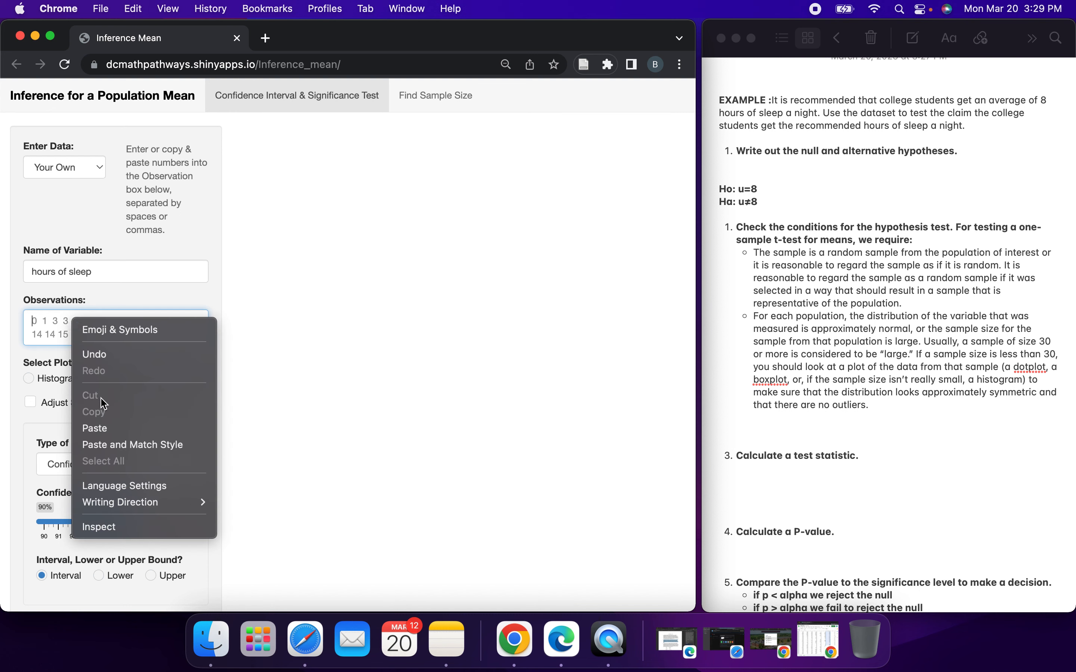
click(103, 428)
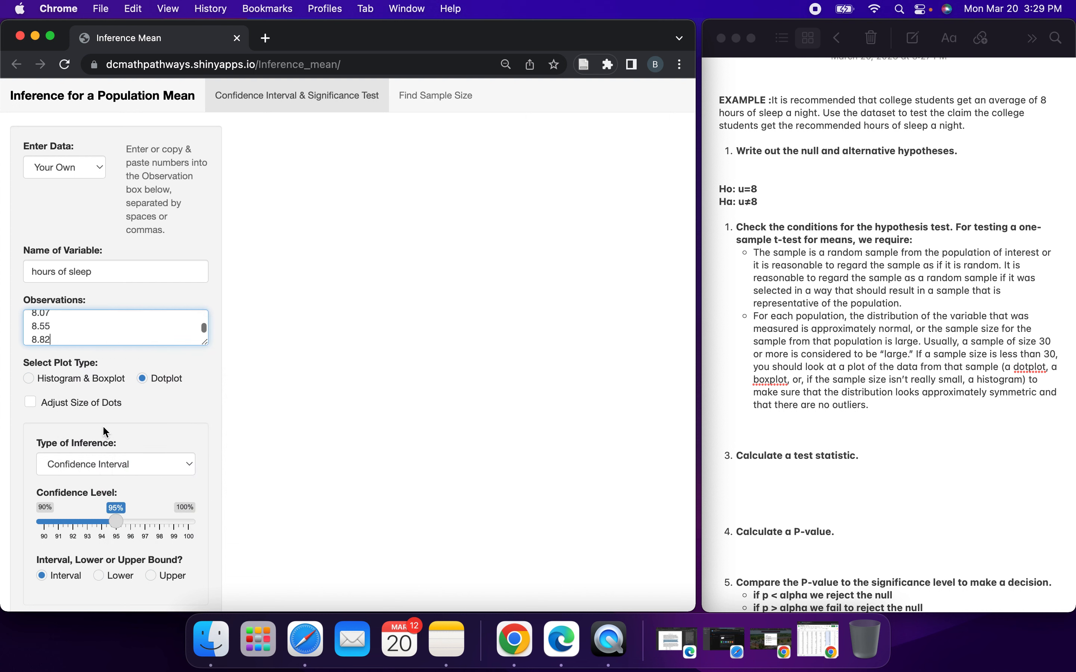
scroll(110, 337, up, 20)
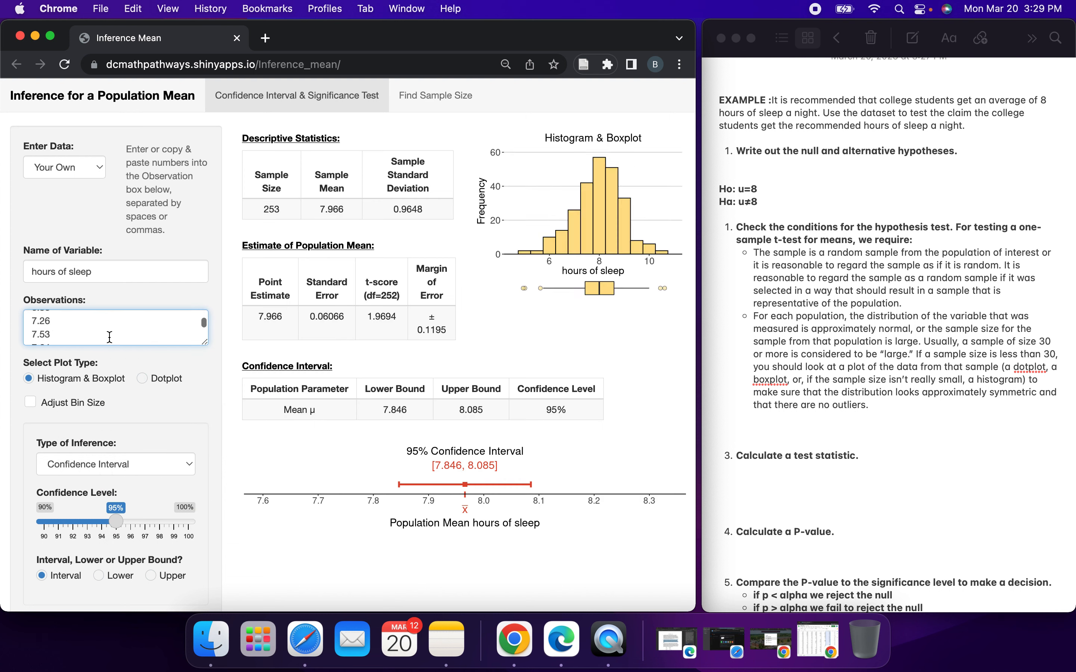
- Change the type of inference to Significance Test and set the null value μ0 to 8
scroll(110, 336, down, 3)
scroll(110, 337, down, 10)
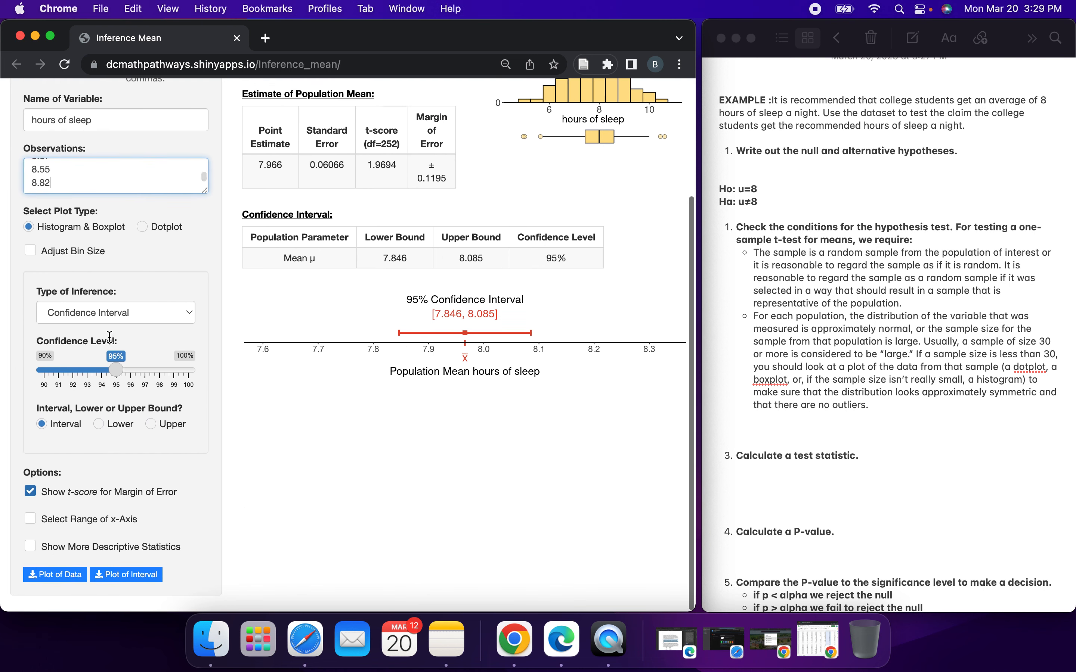
scroll(108, 336, up, 5)
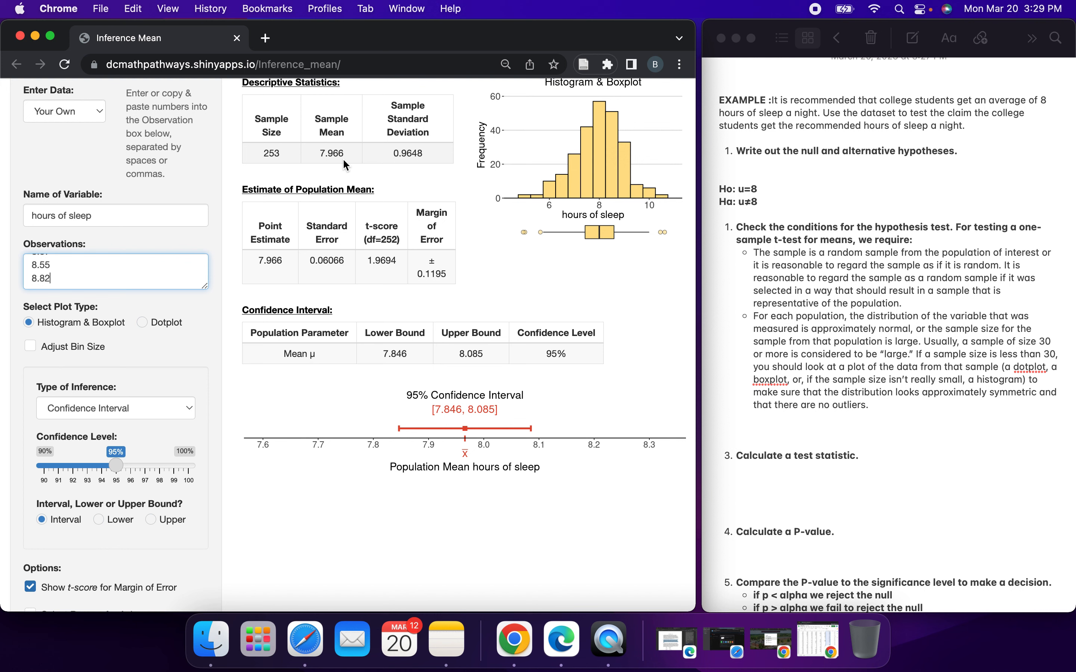
click(184, 411)
click(175, 425)
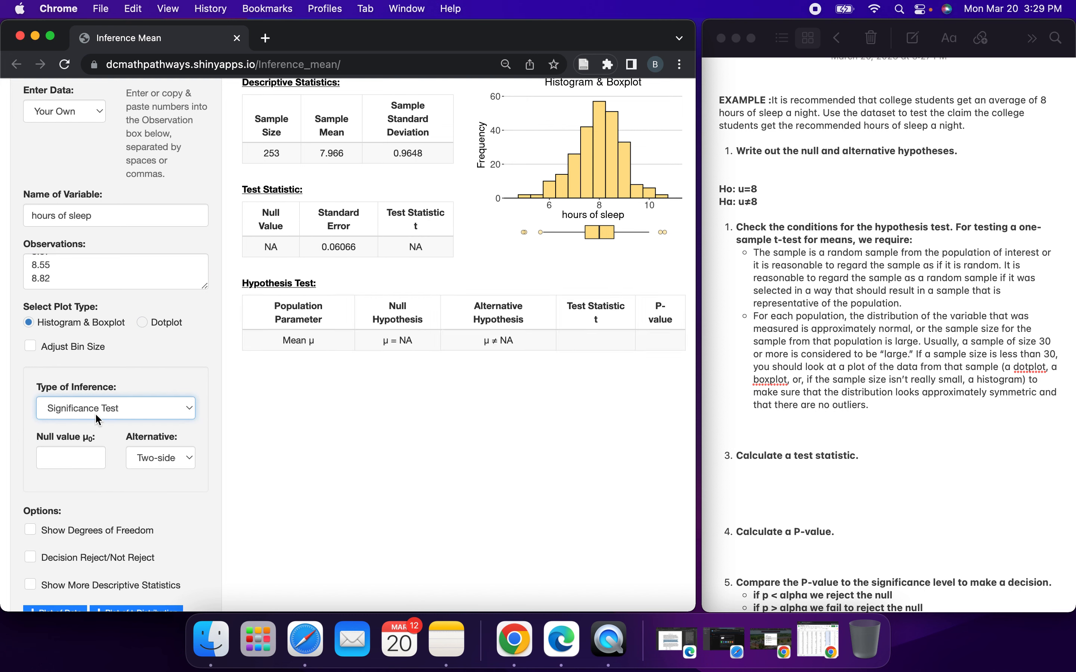
click(86, 457)
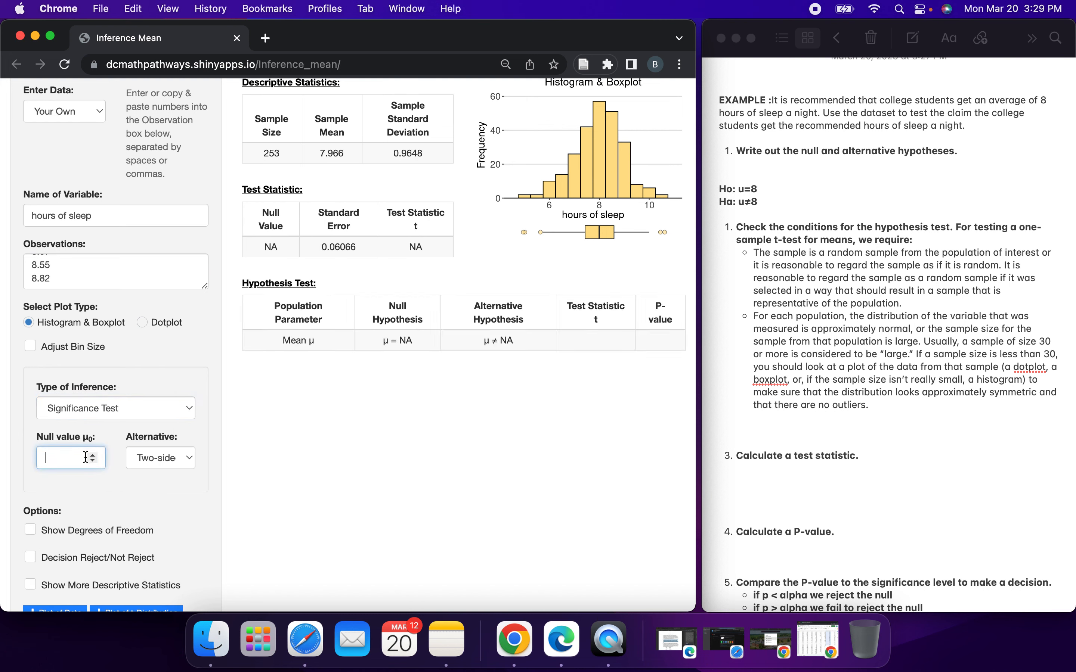
text(8)
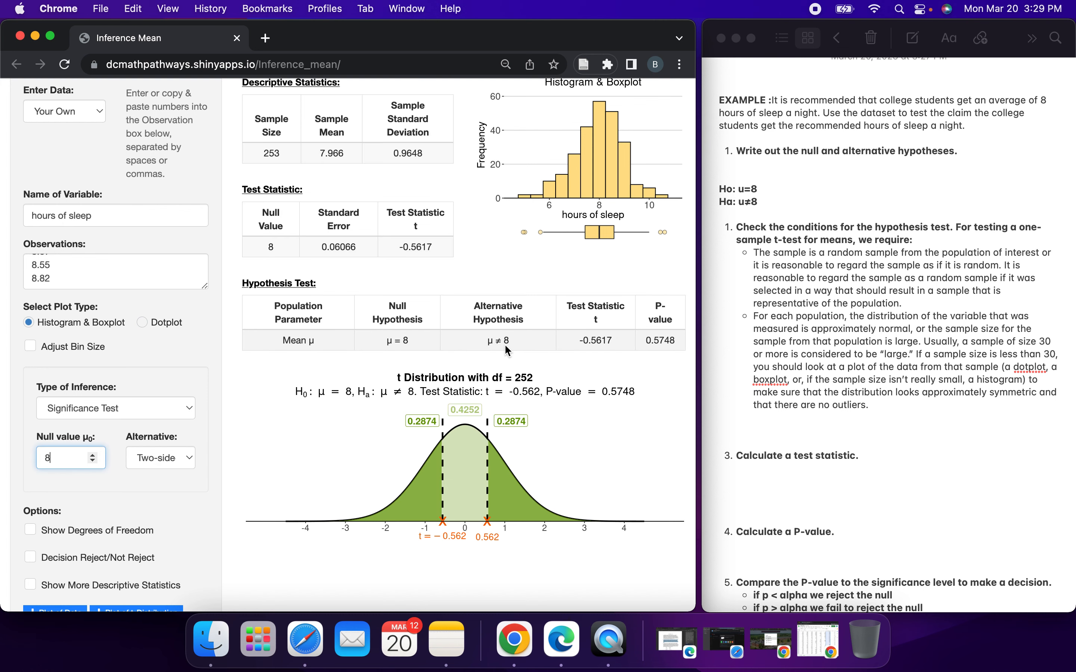
- Copy the test statistic -0.5617 from the Hypothesis Test table into the note under "Calculate a test statistic"
scroll(505, 344, up, 2)
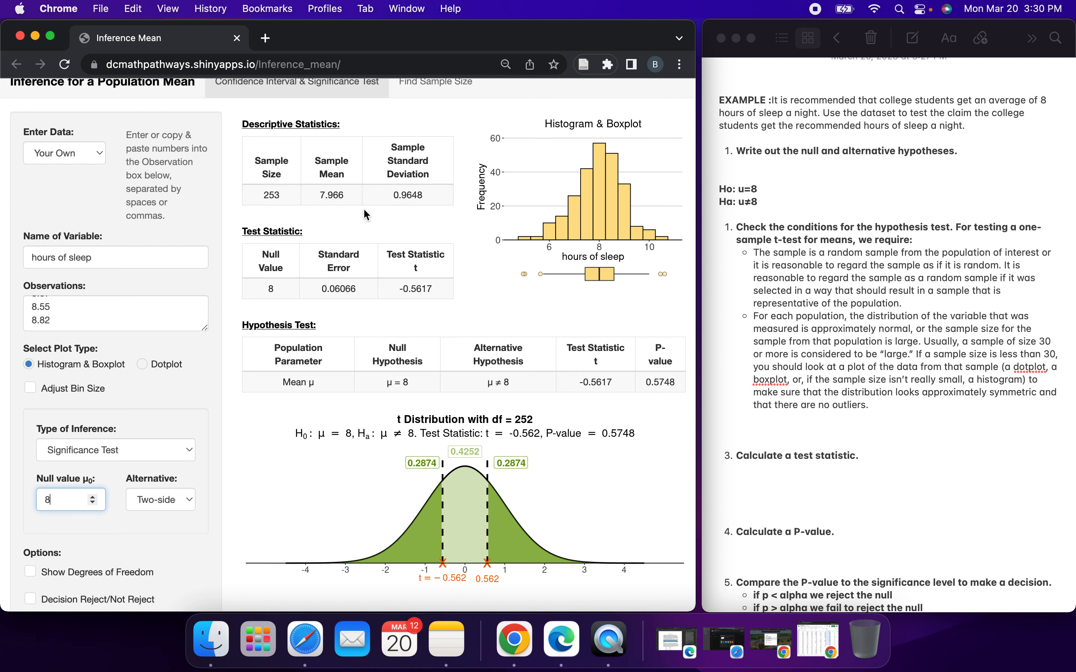
scroll(397, 439, down, 3)
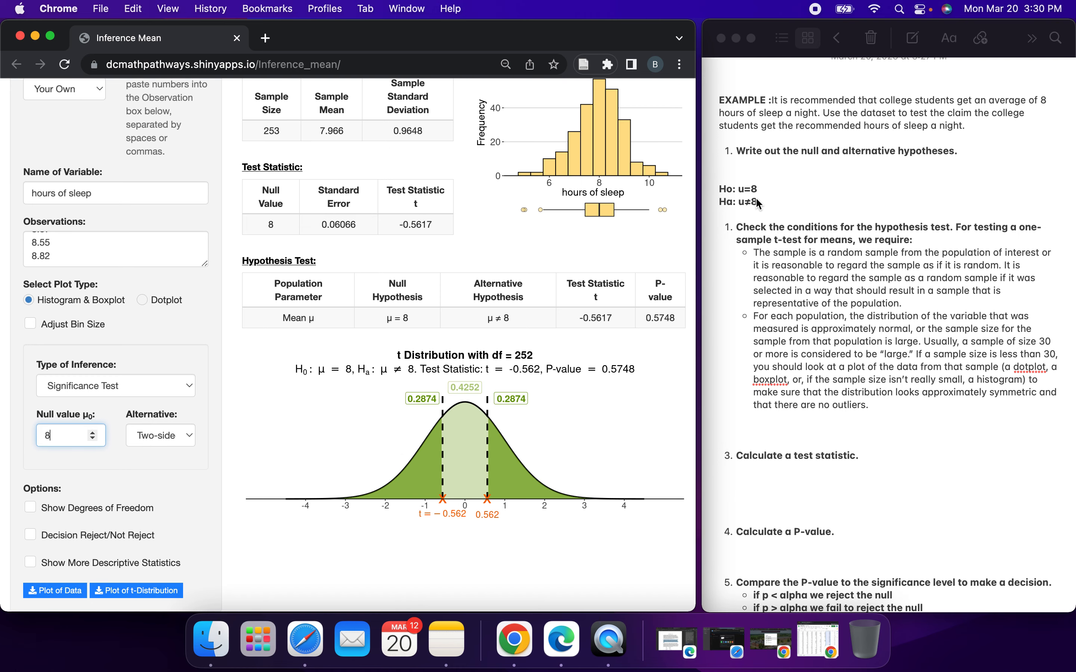
drag(576, 318, 623, 323)
key(cmd+c)
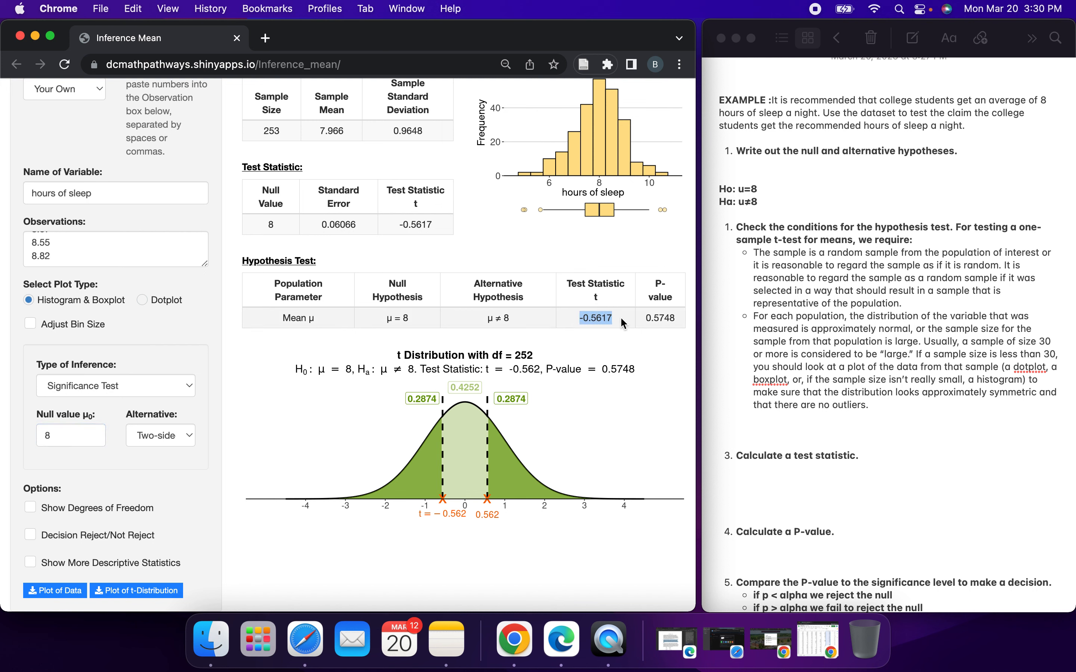
click(762, 479)
key(cmd+v)
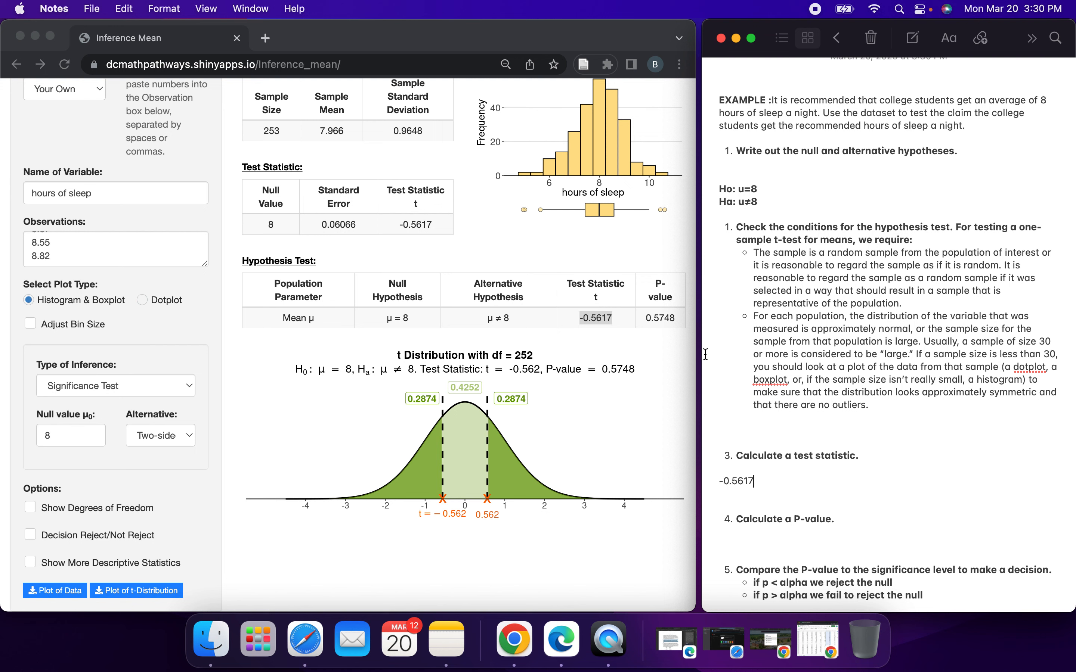
- Copy the P-value 0.5748 from the Hypothesis Test table into the note under "Calculate a P-value"
click(644, 319)
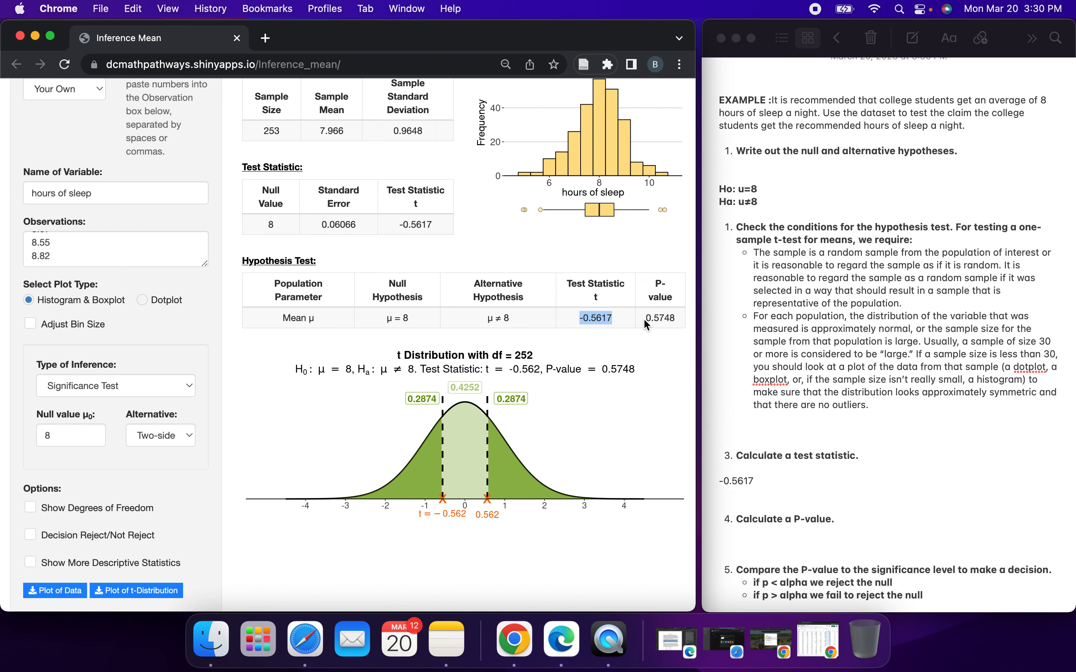
drag(644, 319, 683, 319)
key(super+c)
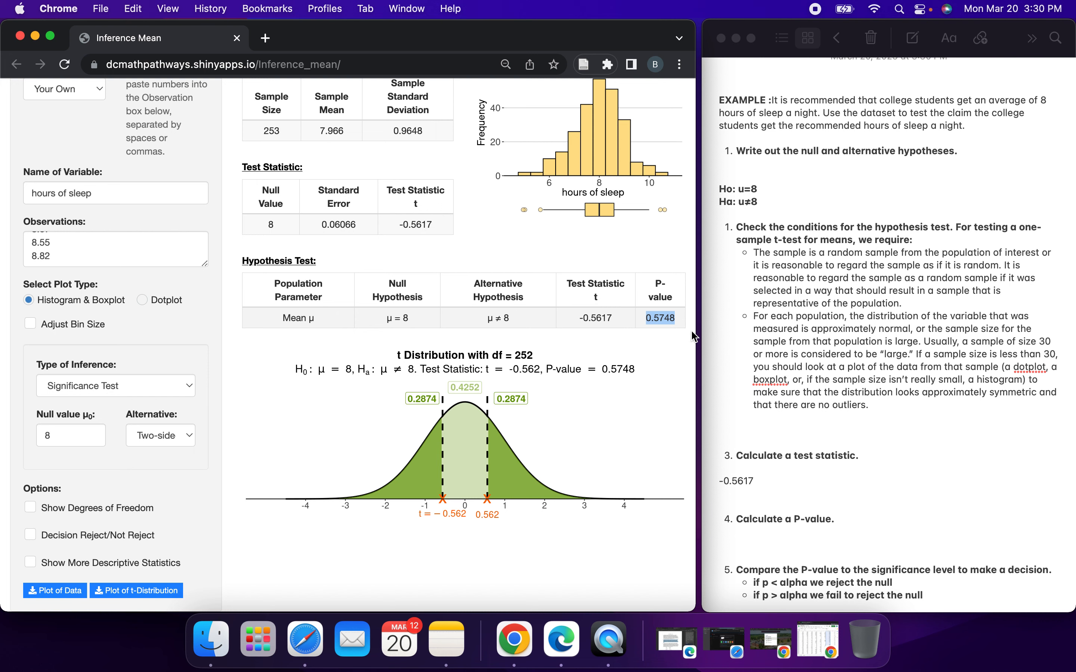
scroll(767, 470, down, 2)
click(760, 505)
click(760, 505)
key(super+v)
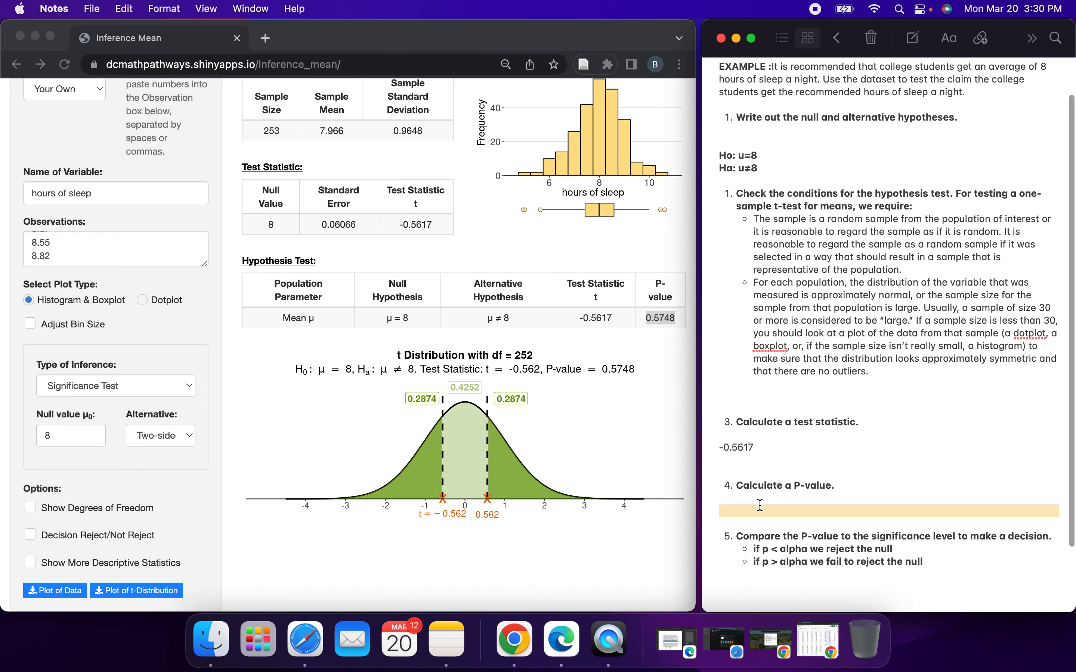
- Enter the decision ".5748>.05 fail to reject the null" in the note below the significance level comparison rules
scroll(760, 504, down, 3)
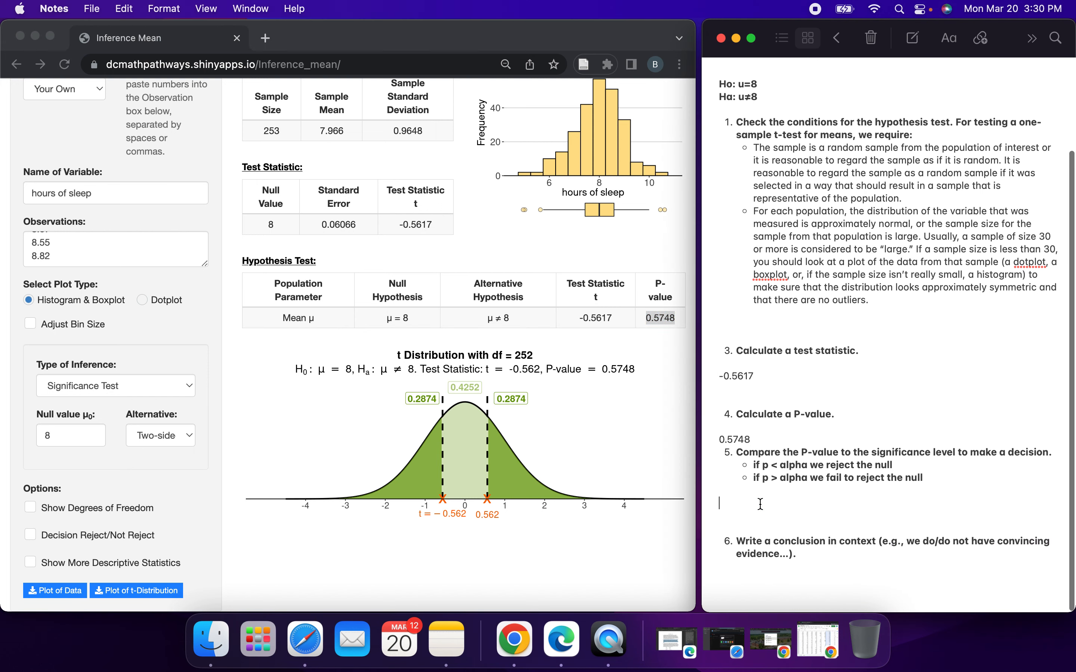
click(760, 504)
text(.57)
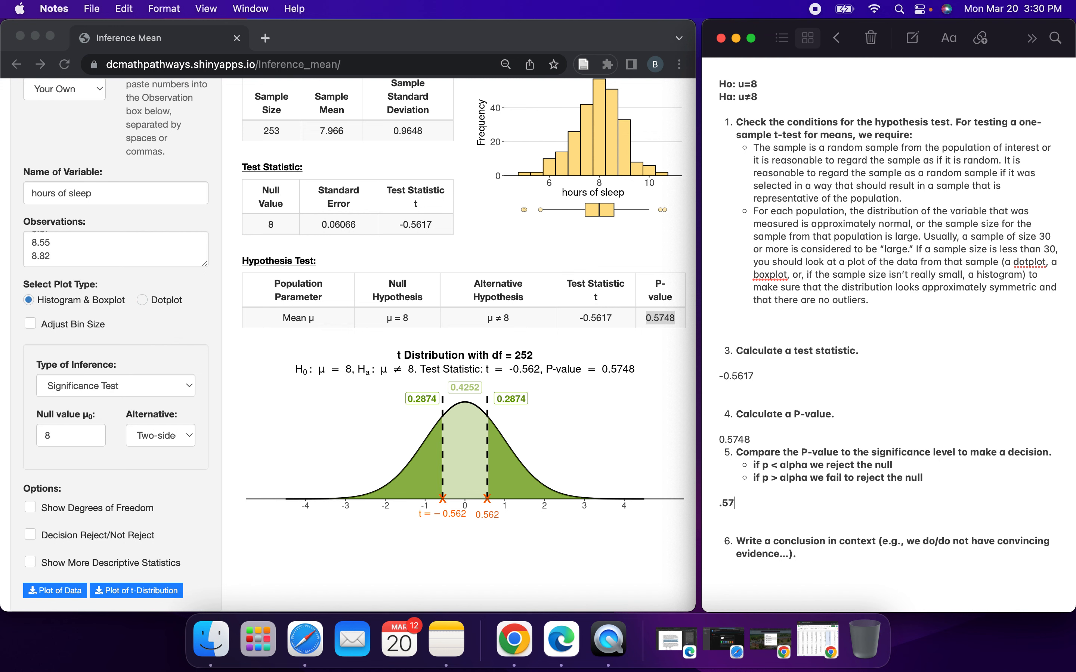
text(48>.05 fail to reject the null)
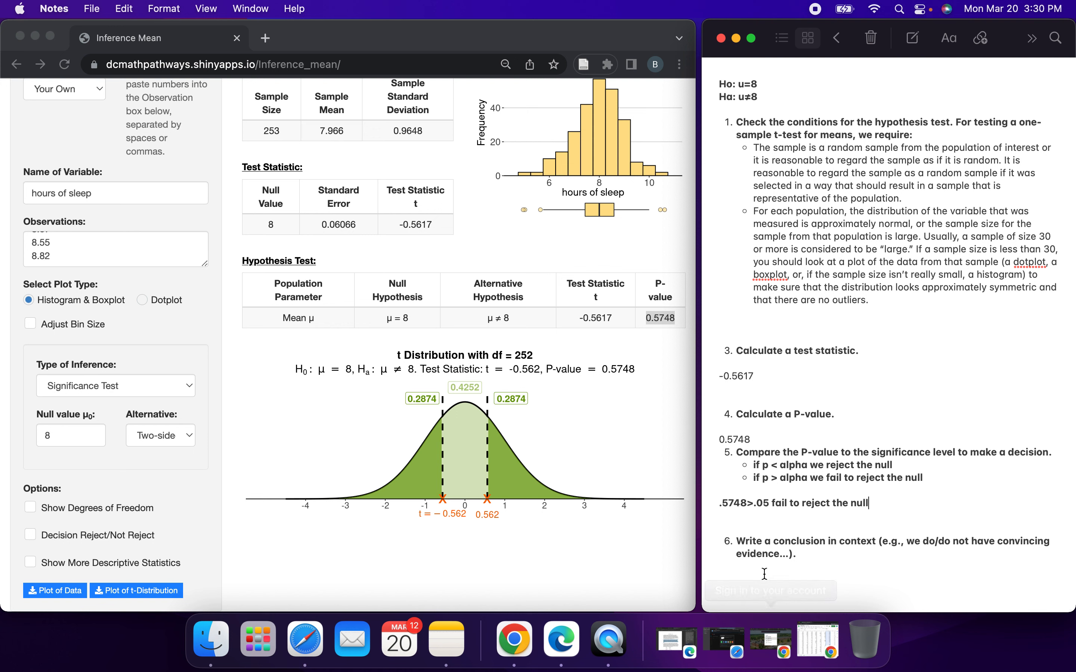
- Write "There is no convincing evidence that the mean hours of sleep is not equal to 8." under the note's conclusion item
text(There is no convincin)
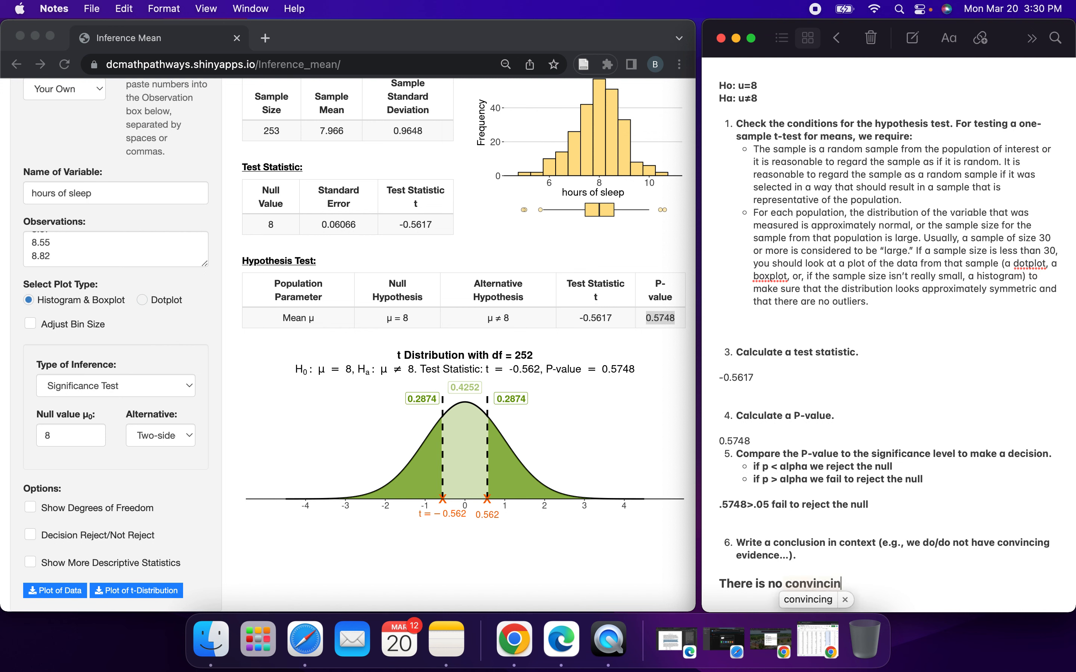
text(g)
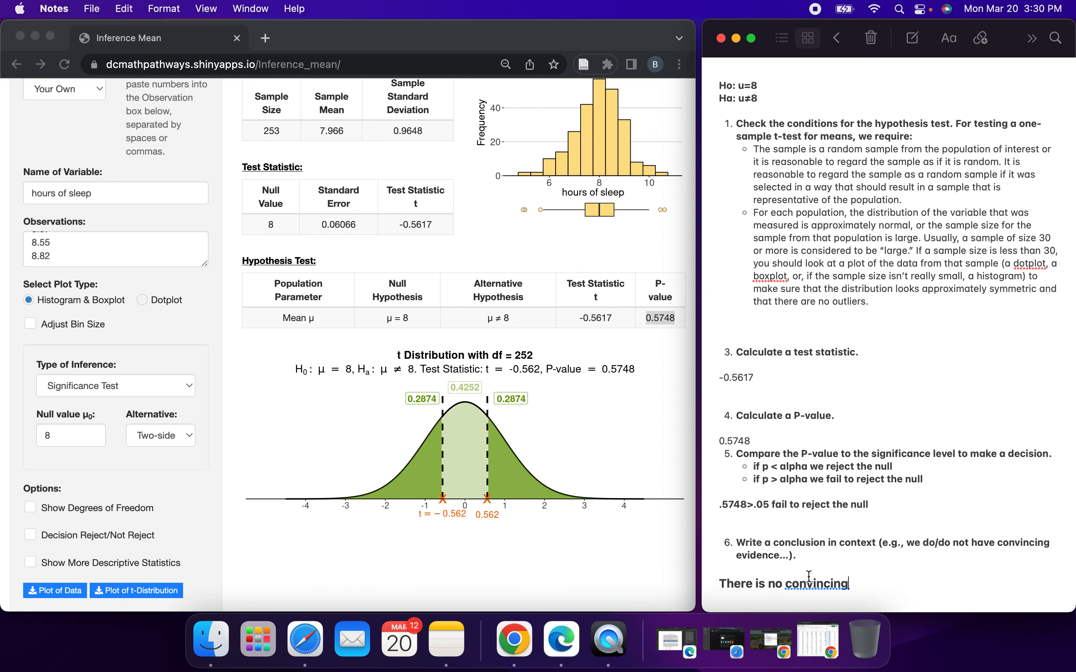
text( evidence tha)
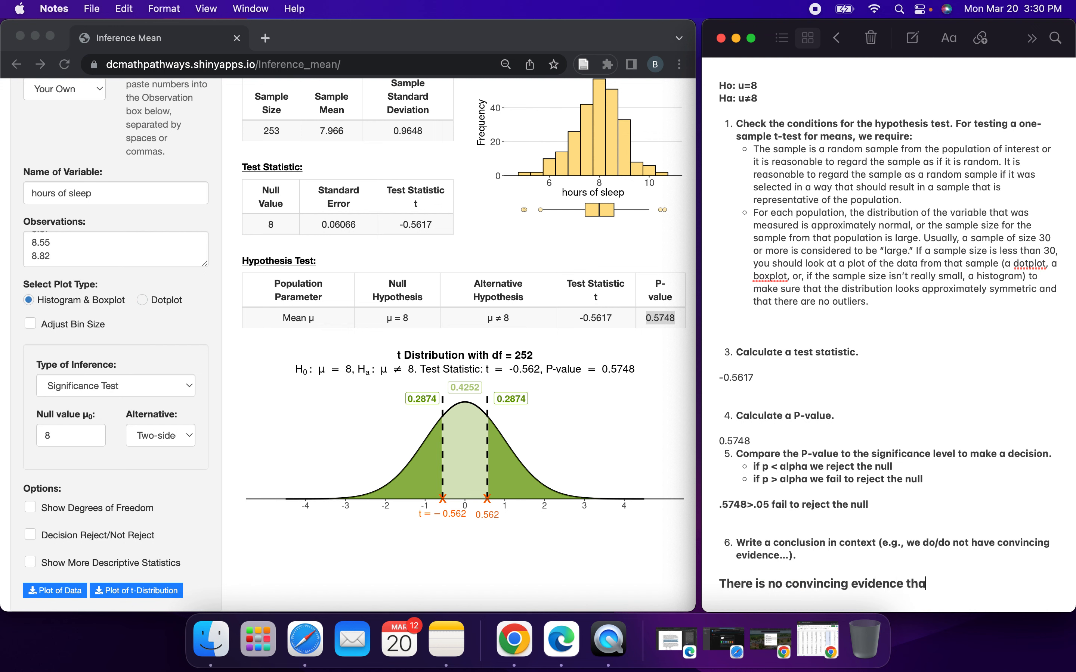
text(t the mean hours of sleep)
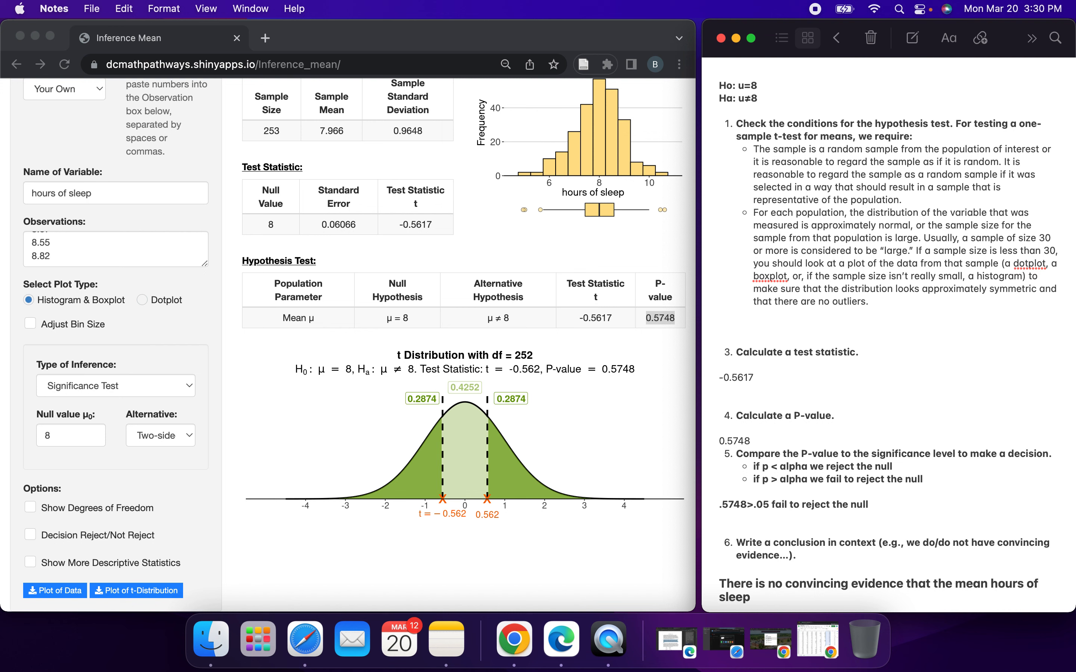
text( is not equal to 8.)
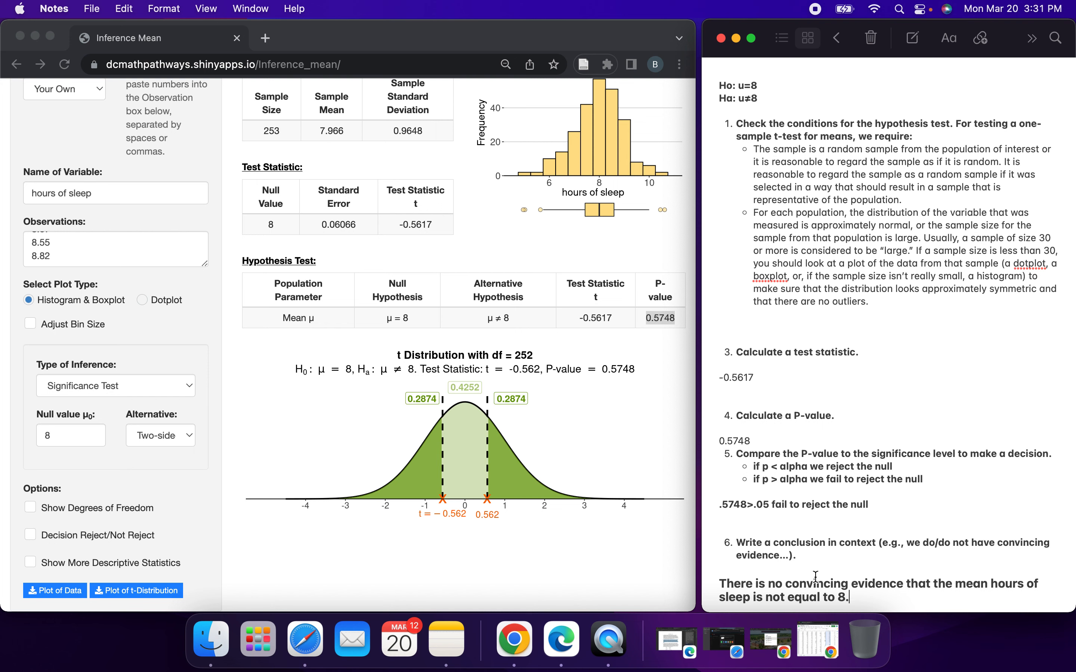
- Refine the conclusion sentence in the note by inserting "population" before "mean" and "hours" after the 8
scroll(816, 576, up, 5)
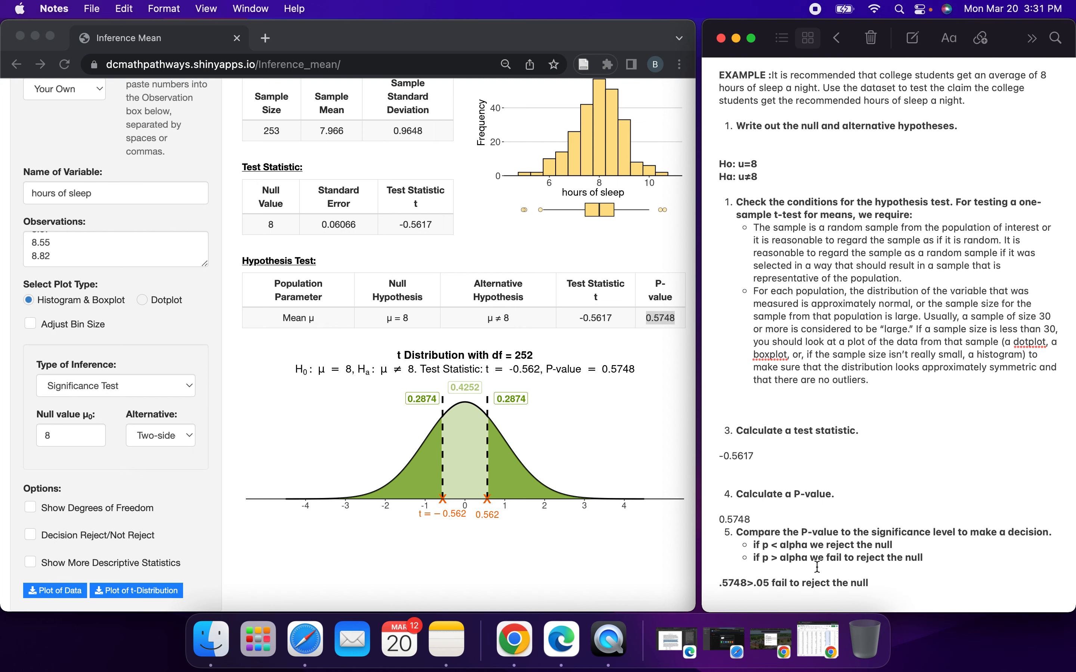
scroll(849, 540, down, 3)
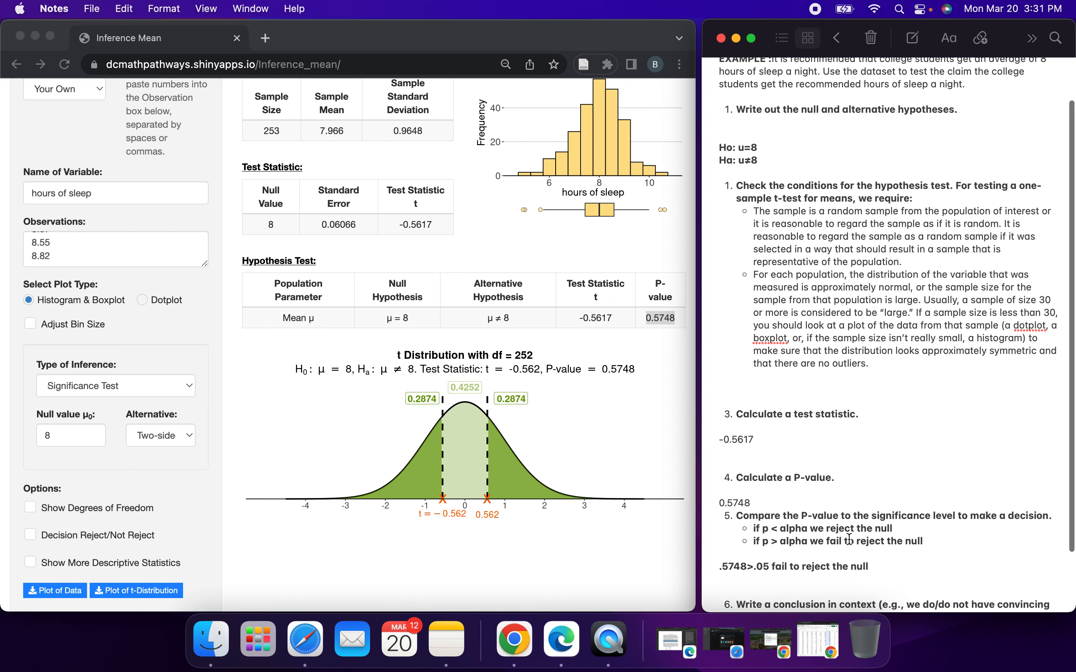
scroll(849, 539, down, 3)
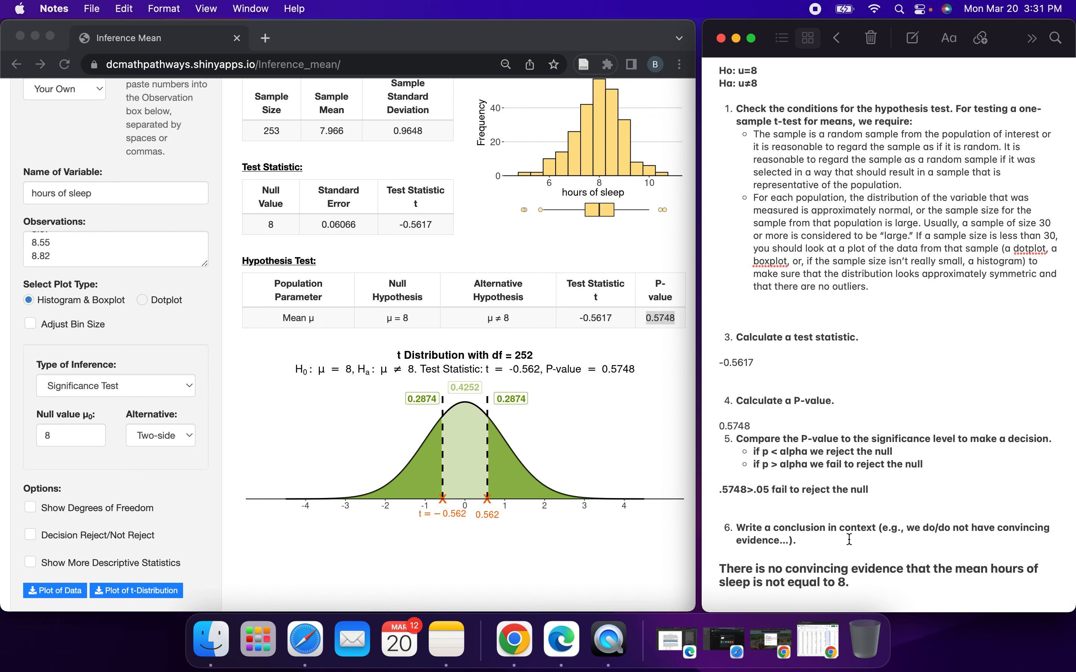
click(956, 568)
text(population)
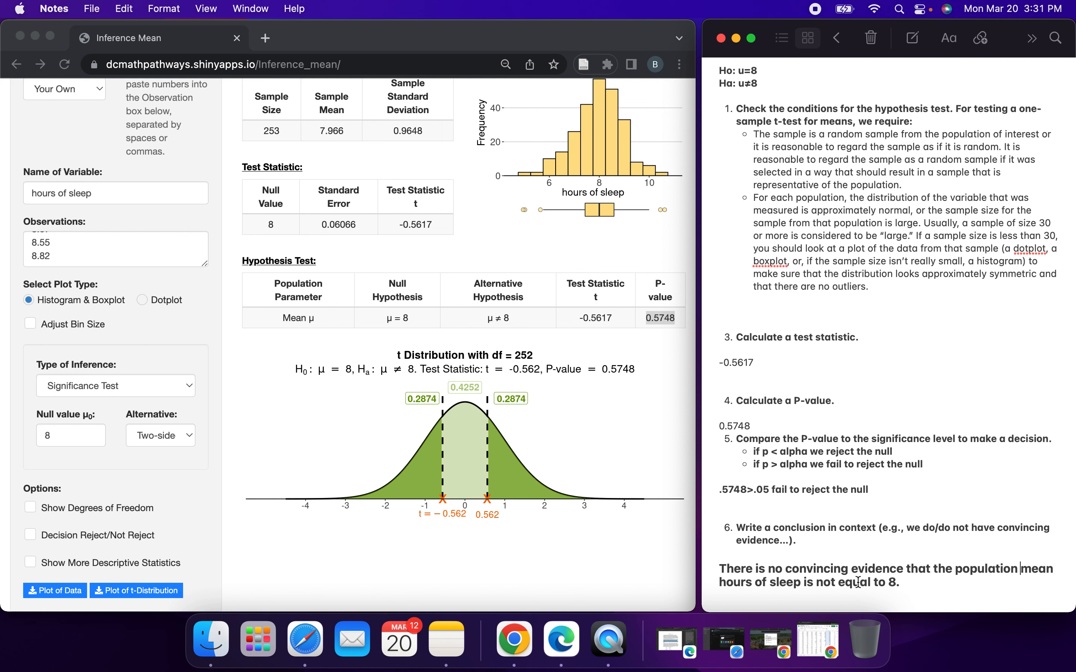
click(895, 582)
text(hours)
scroll(816, 267, up, 3)
scroll(817, 267, down, 3)
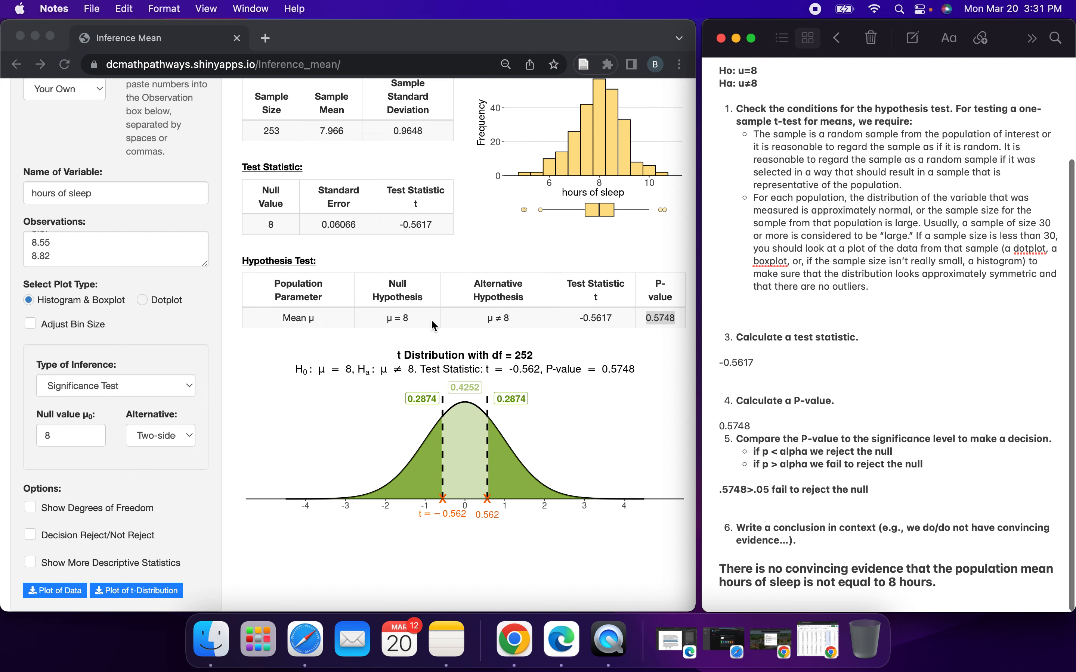
scroll(180, 367, up, 3)
scroll(120, 319, up, 10)
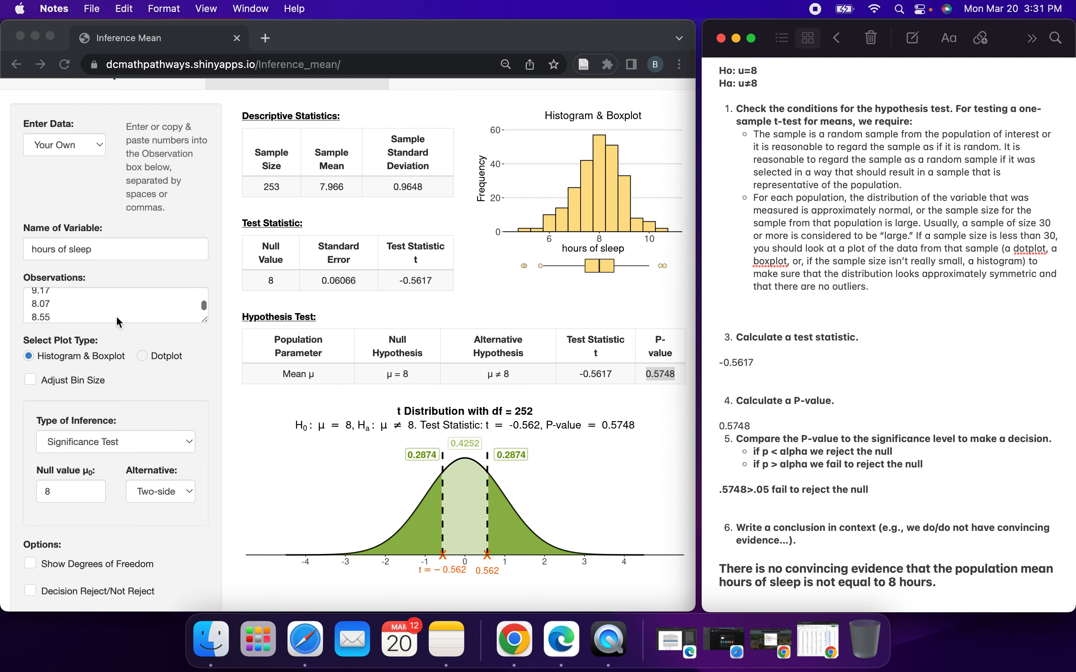